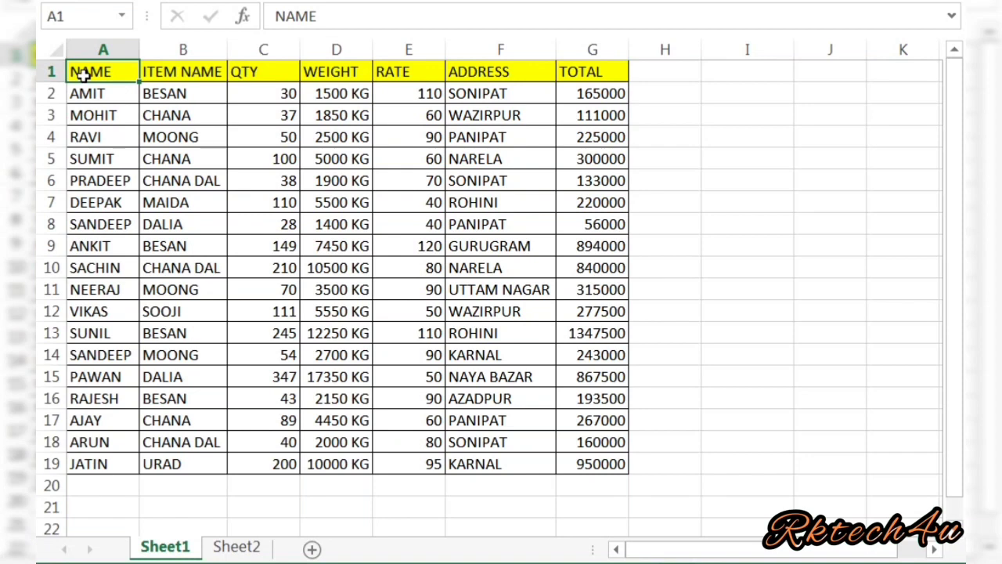
Step: Replace the name DEEPAK in cell A7 with RAVI
left_click(94, 205)
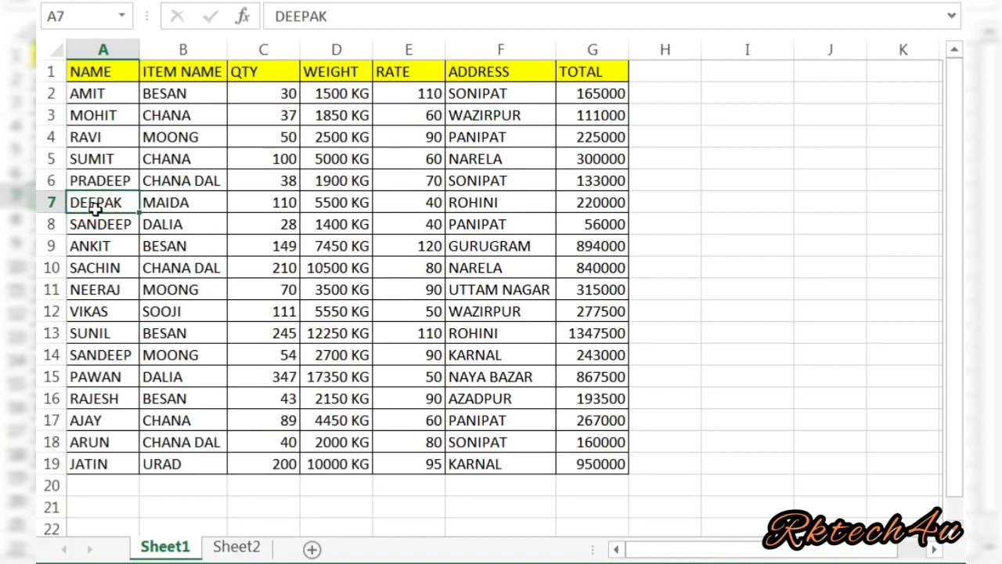
type("RAVI")
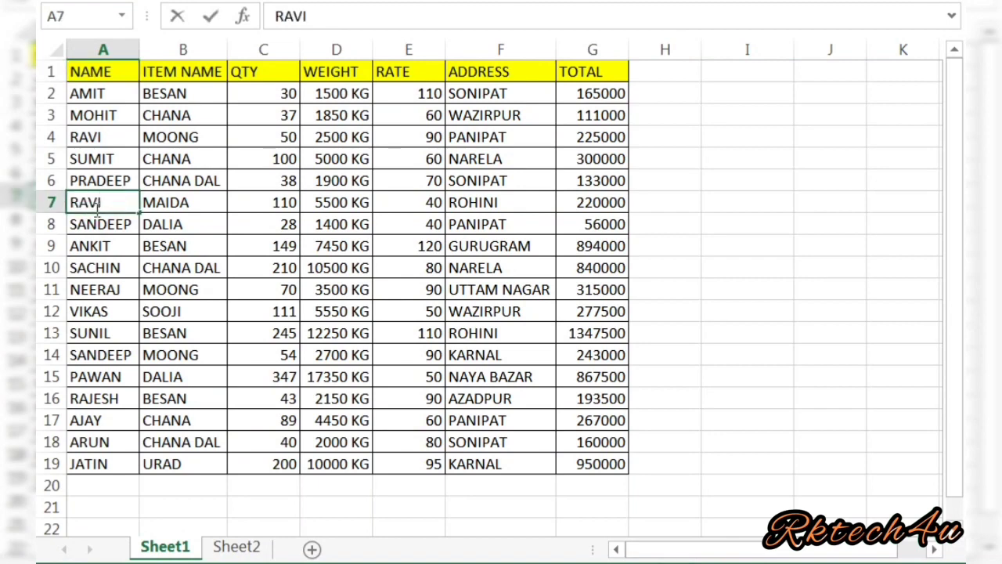
key("Return")
key("Return")
Step: Replace the name NEERAJ in cell A11 with AMIT
key("Down")
key("Down")
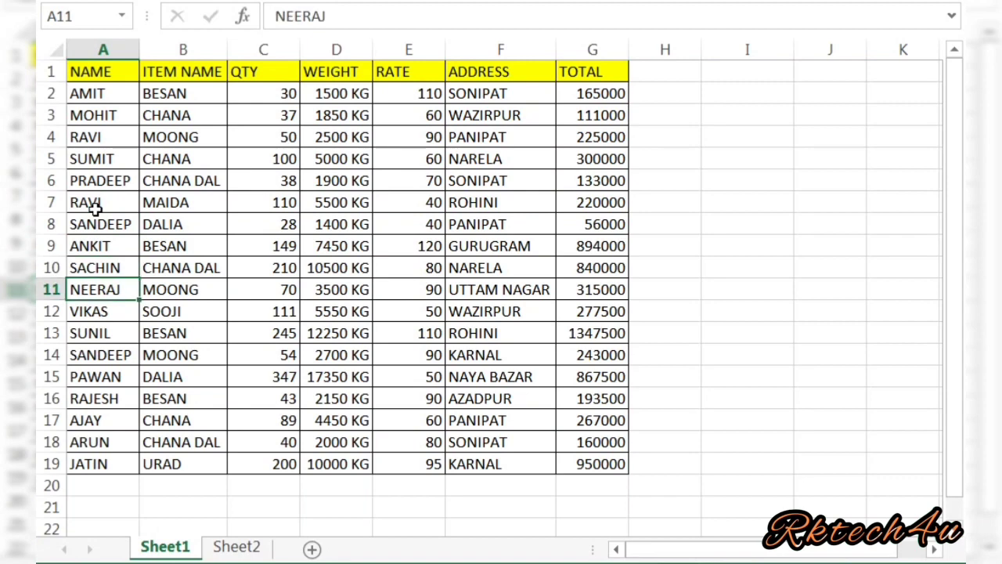
type("AMIT")
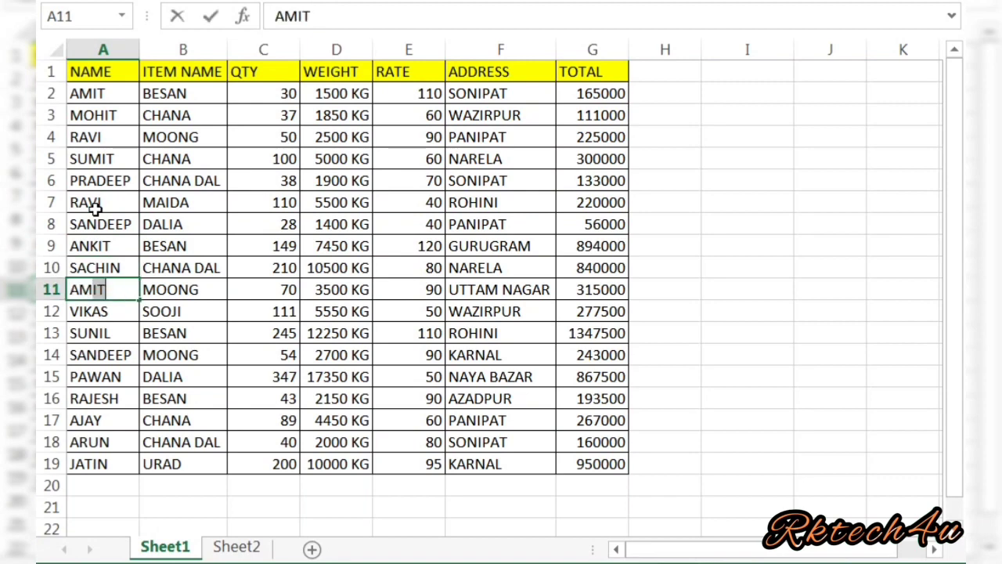
key("Return")
key("Return")
Step: Replace the name PAWAN in cell A15 with AMIT
key("Down")
key("Down")
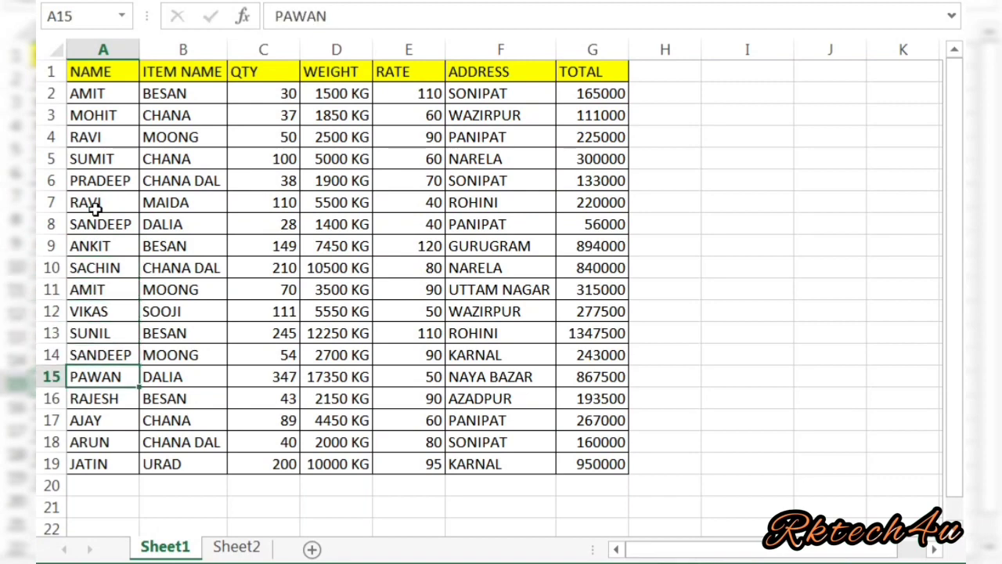
type("AMIT")
key("ctrl+Return")
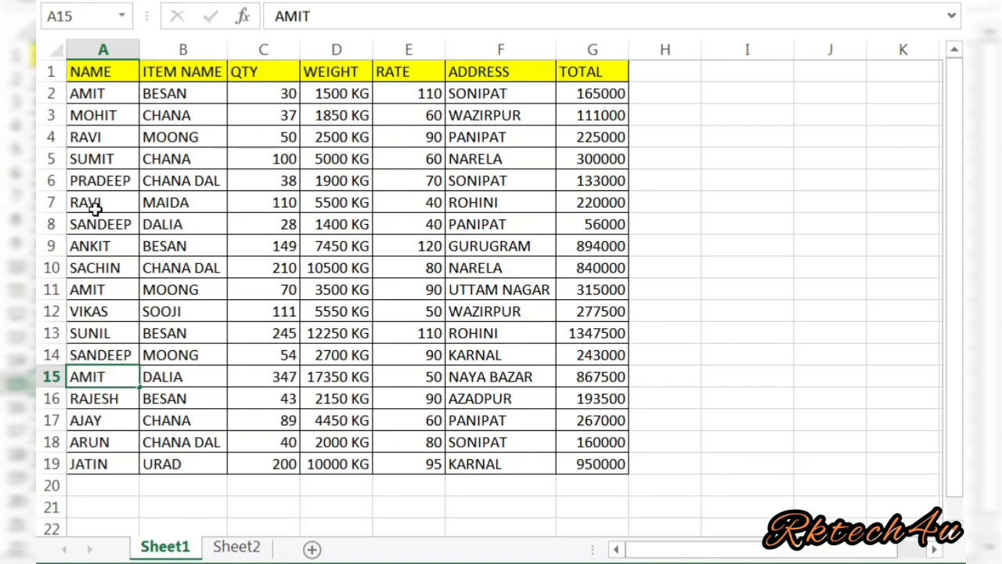
Step: Replace the name SUNIL in cell A13 with RAVI
key("Up")
key("Up")
key("Up")
key("Up")
key("Down")
key("Down")
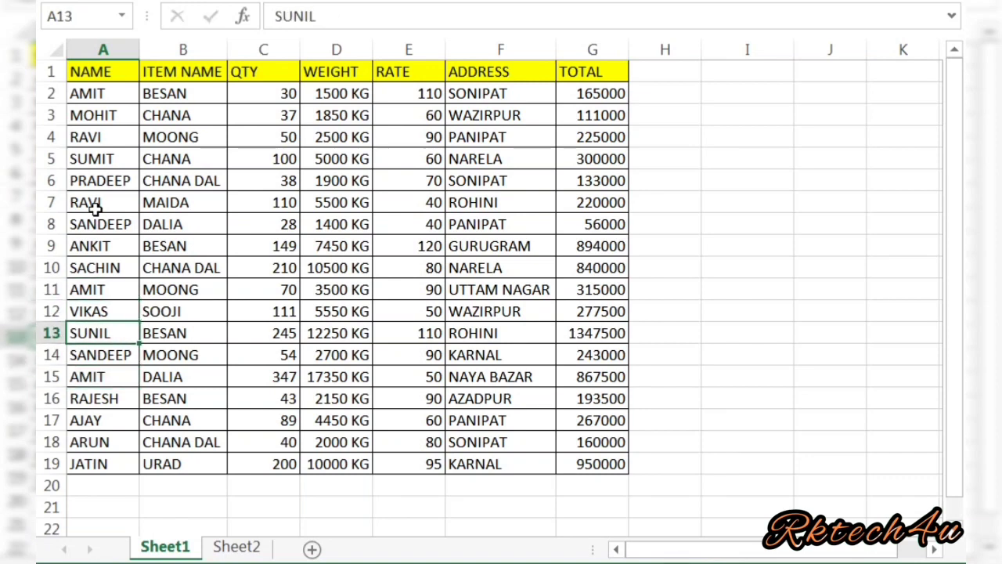
type("RAVI")
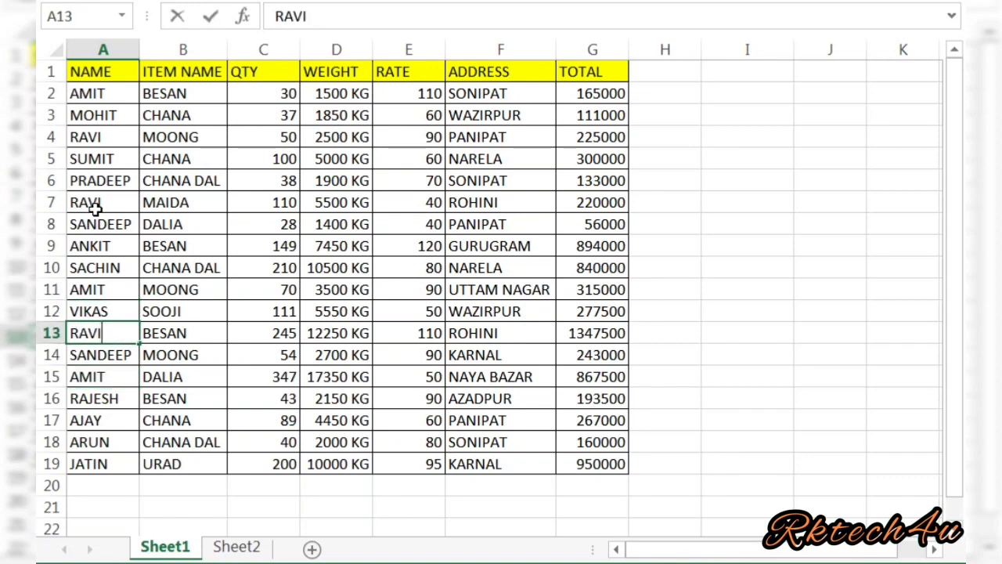
key("Down")
key("Down")
key("Down")
key("Down")
key("Down")
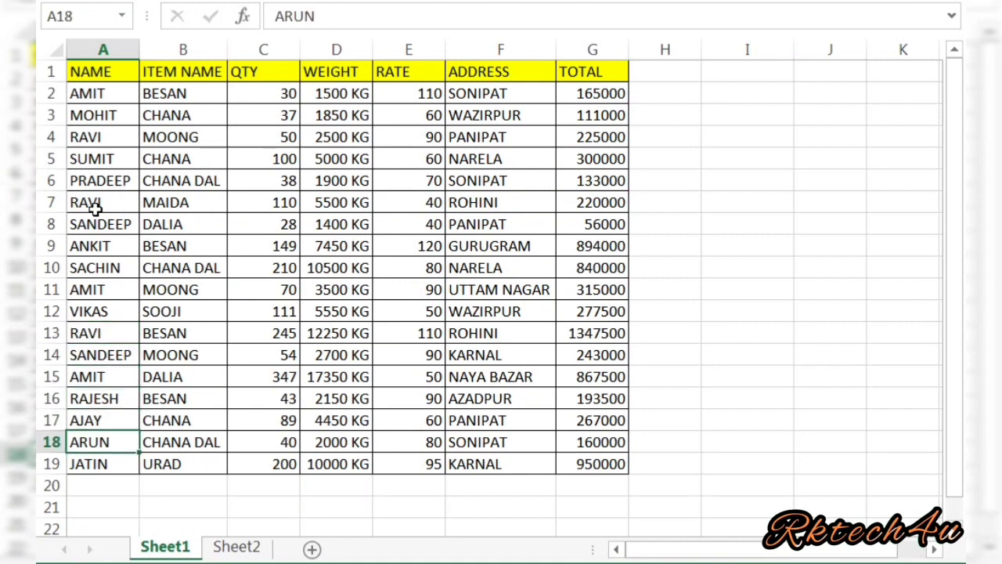
Step: Replace the name JATIN in cell A19 with MOHIT
key("Down")
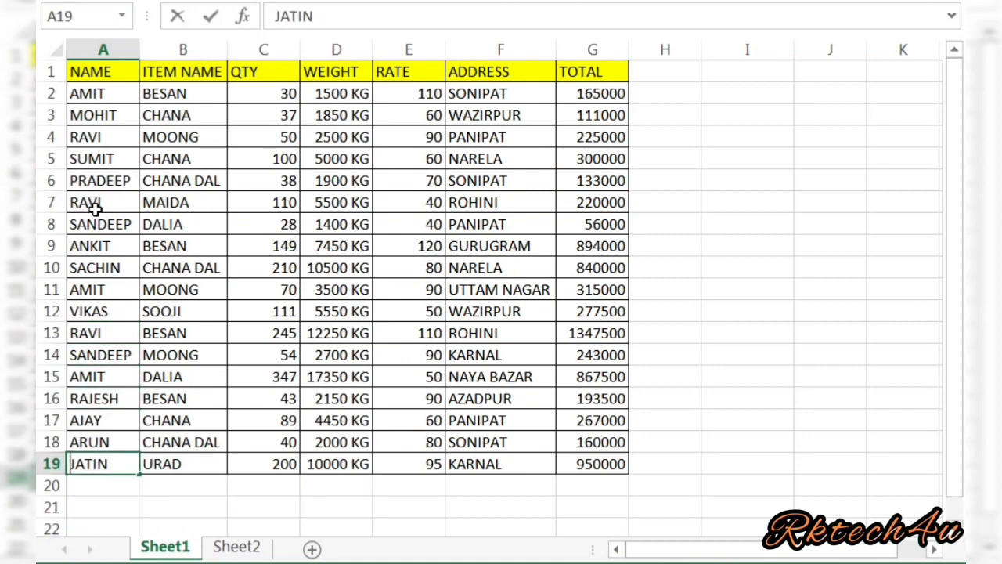
type("MOHIT")
key("Return")
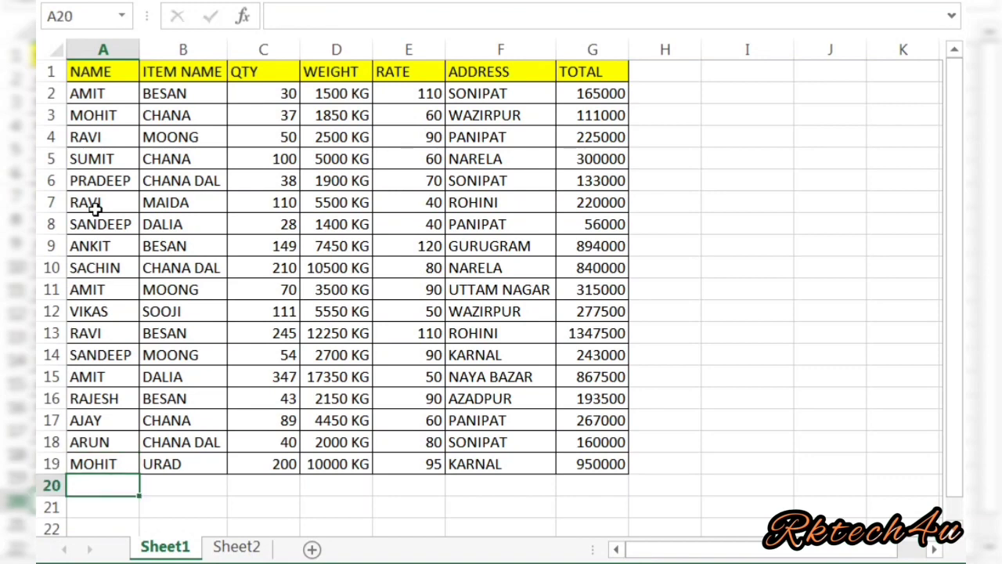
Step: Review the repeated names in the NAME column of the data table
key("Up")
key("Up")
key("Up")
key("Up")
key("Up")
key("Up")
key("Up")
key("Up")
key("Up")
key("Up")
key("Up")
key("Up")
key("Up")
key("Up")
key("Up")
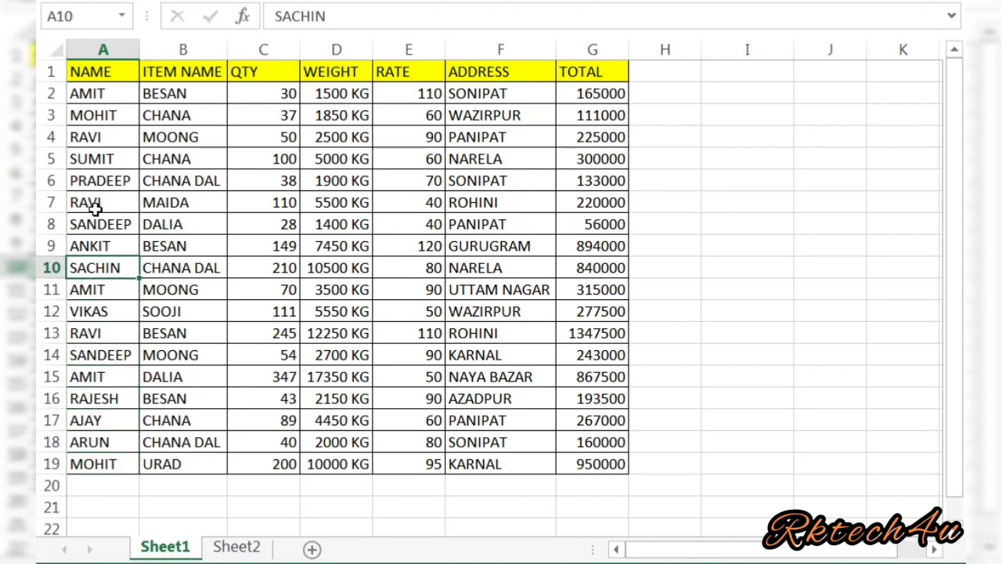
key("Up")
key("Up")
key("Down")
key("Down")
key("Down")
key("Down")
key("Down")
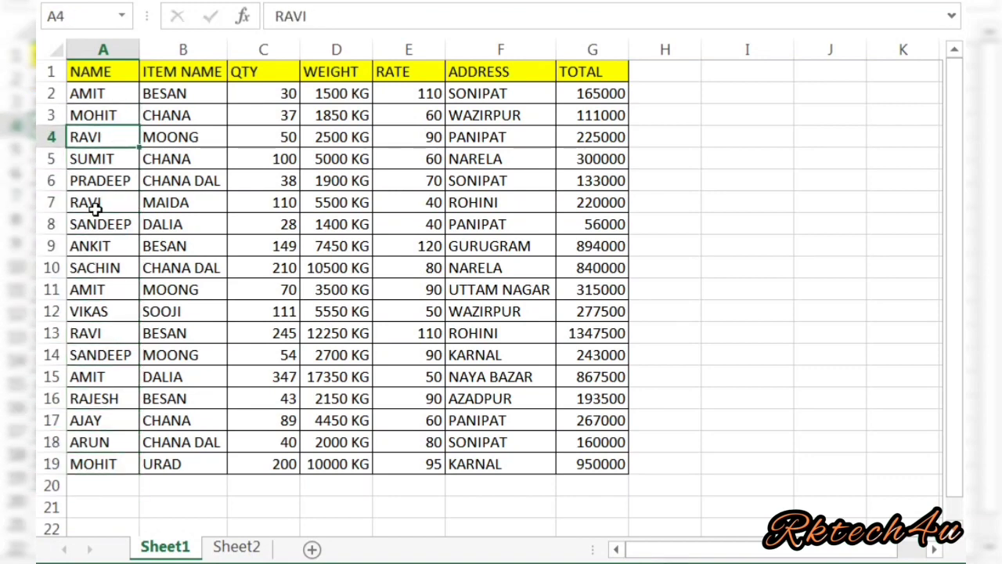
key("Down")
key("Down")
key("Down")
key("Down")
key("Down")
key("Down")
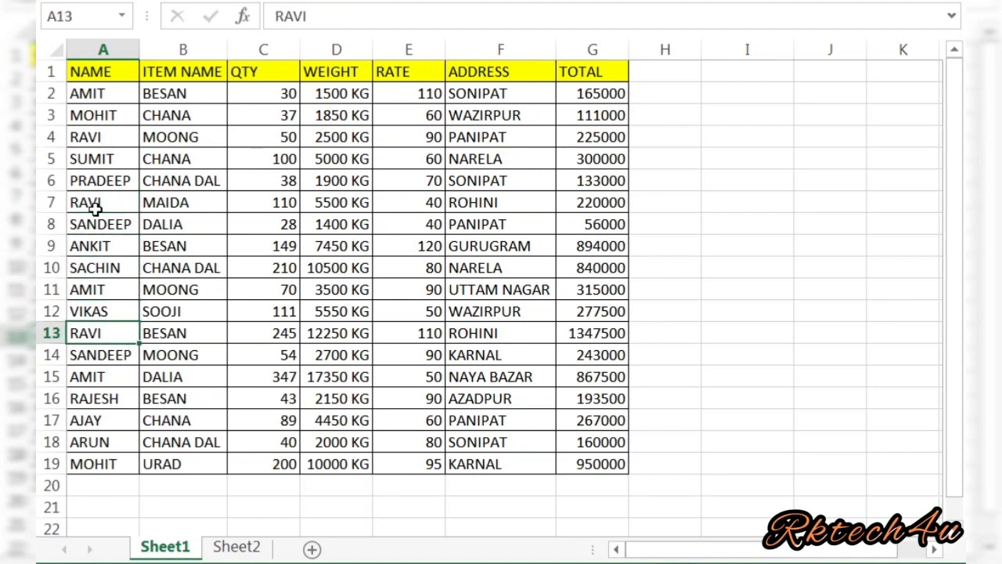
key("Up")
key("Up")
key("Up")
key("Up")
key("Up")
key("Up")
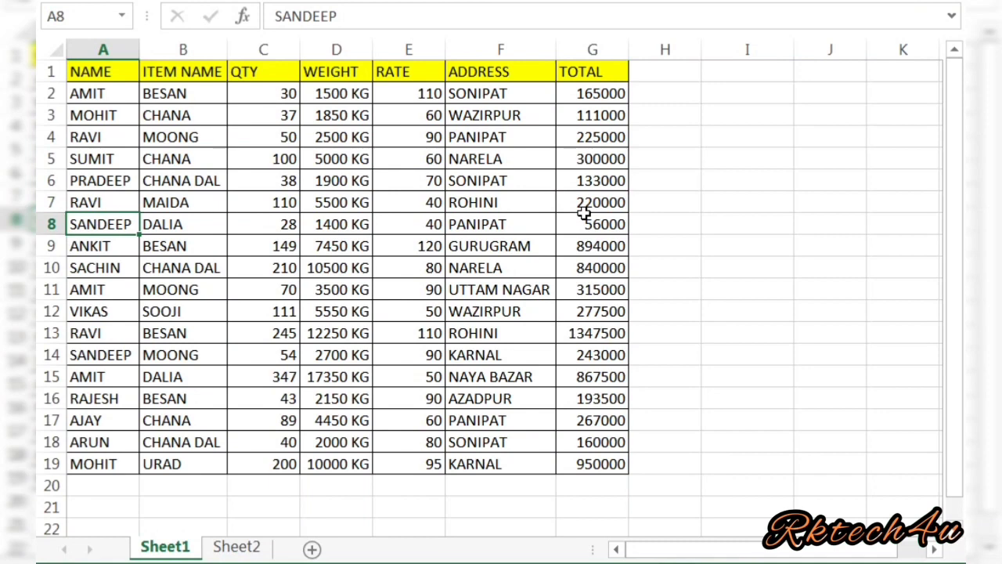
Step: Insert a PivotTable from the range A1:G19 on a new worksheet
left_click(109, 165)
left_click(108, 71)
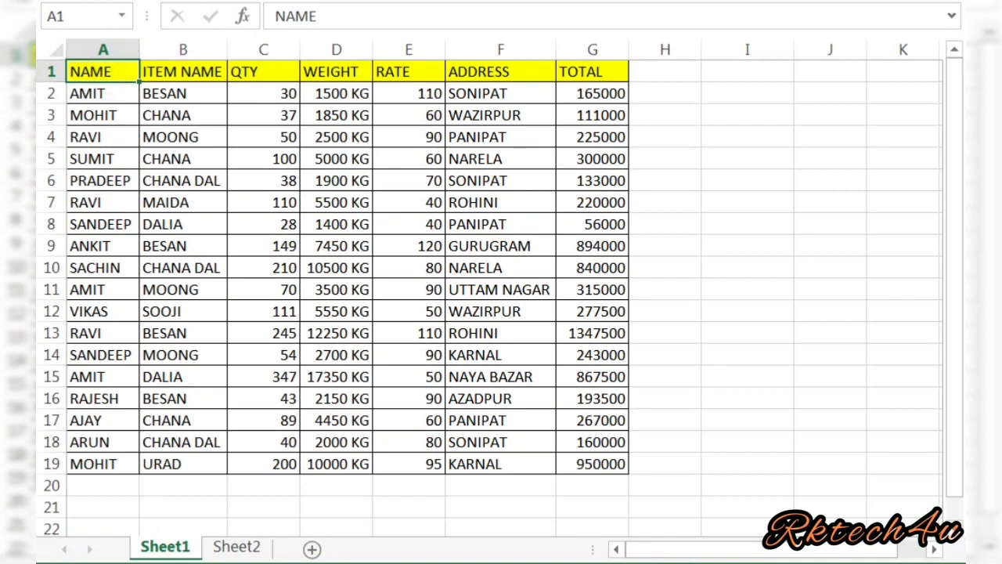
key("alt+n")
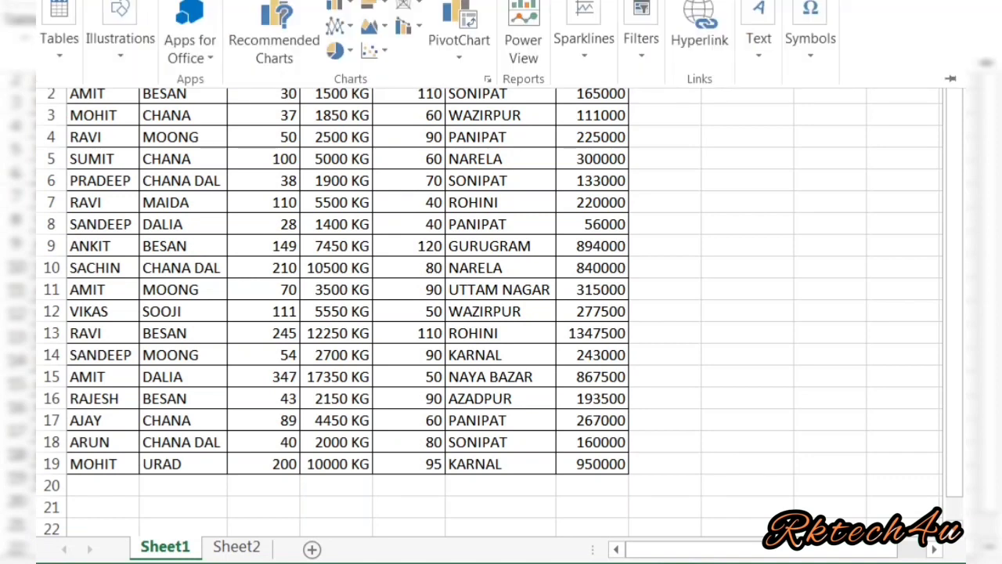
left_click(62, 63)
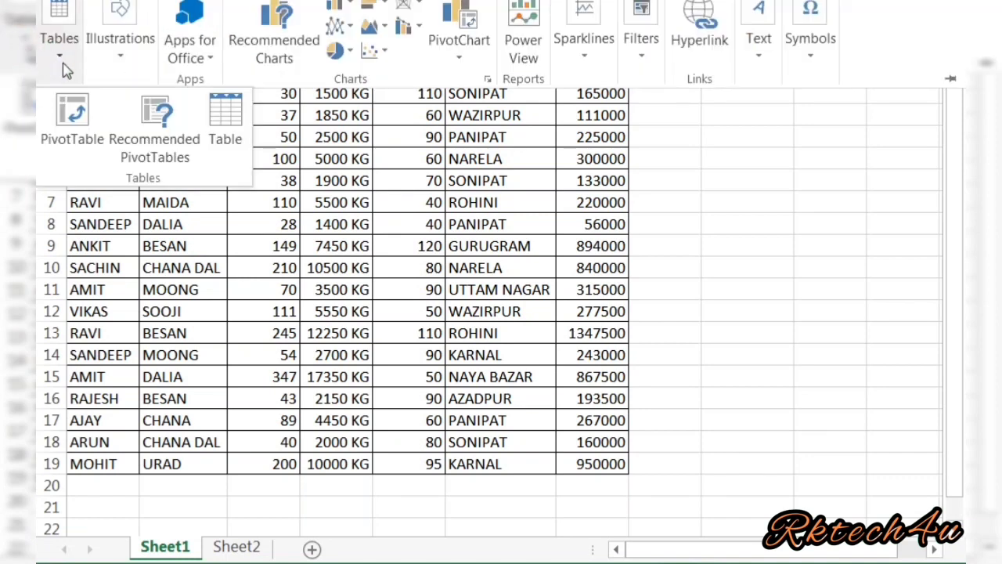
left_click(74, 117)
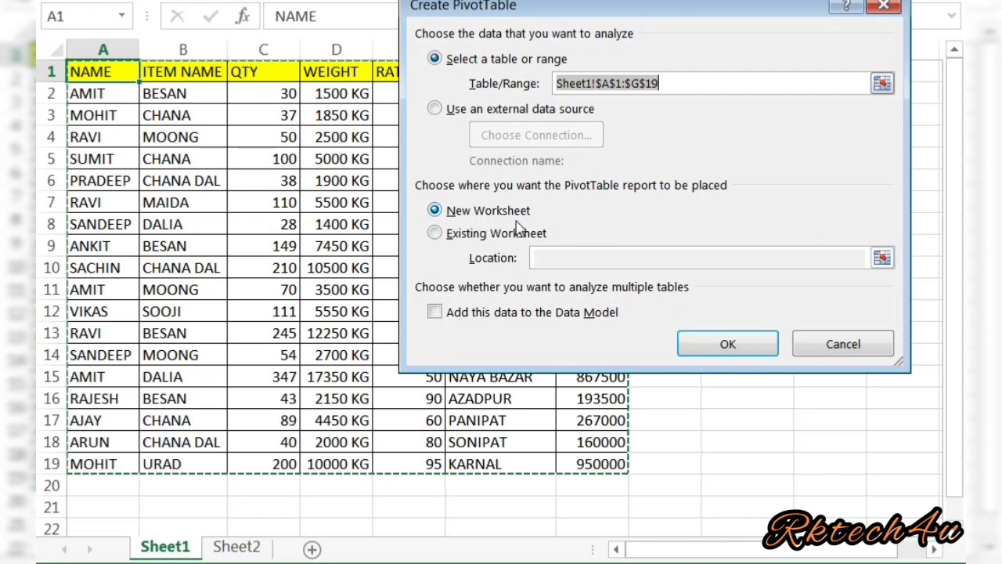
left_click(699, 350)
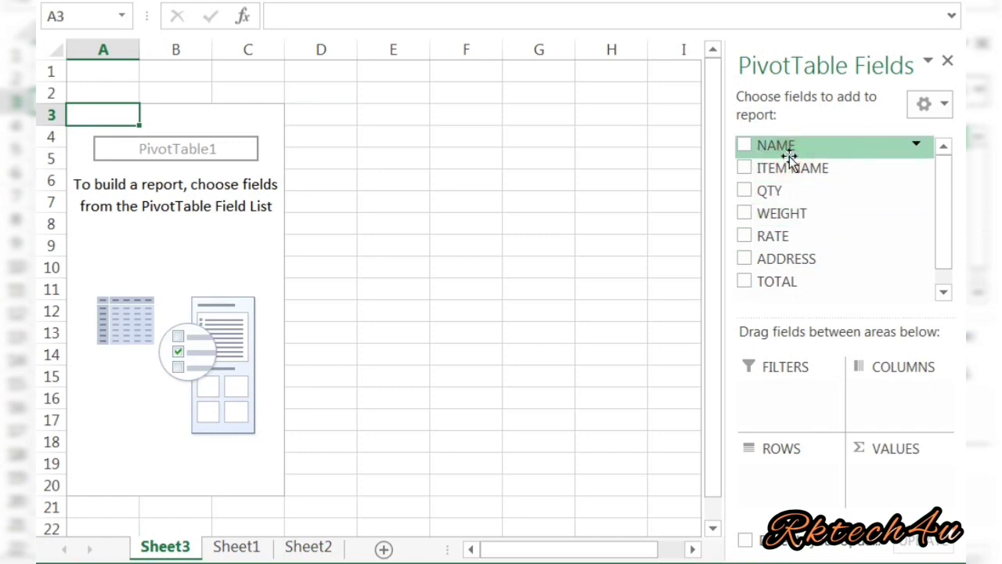
Step: Add the NAME field to the pivot rows and QTY to the values
left_click_drag(789, 157, 775, 483)
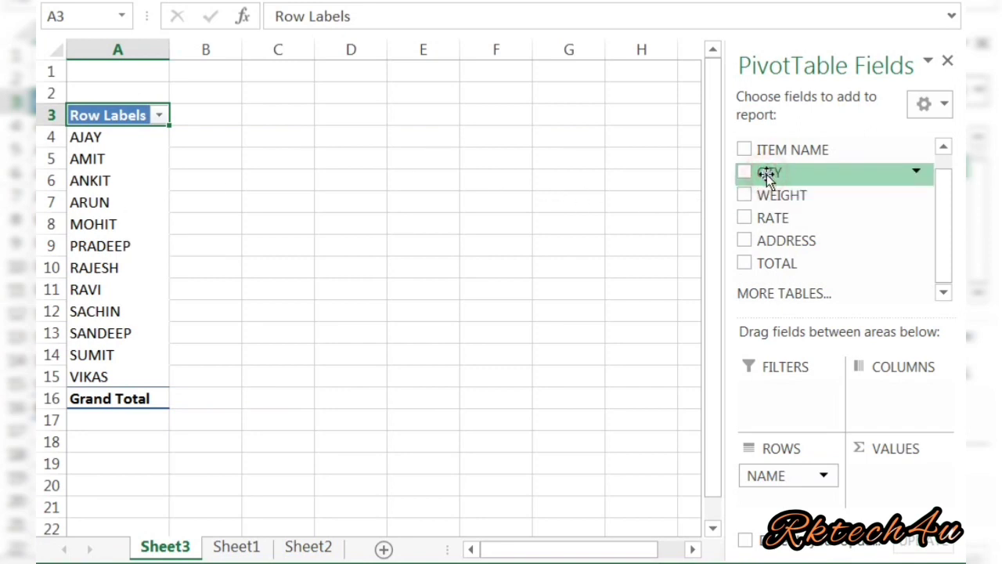
left_click_drag(767, 174, 890, 485)
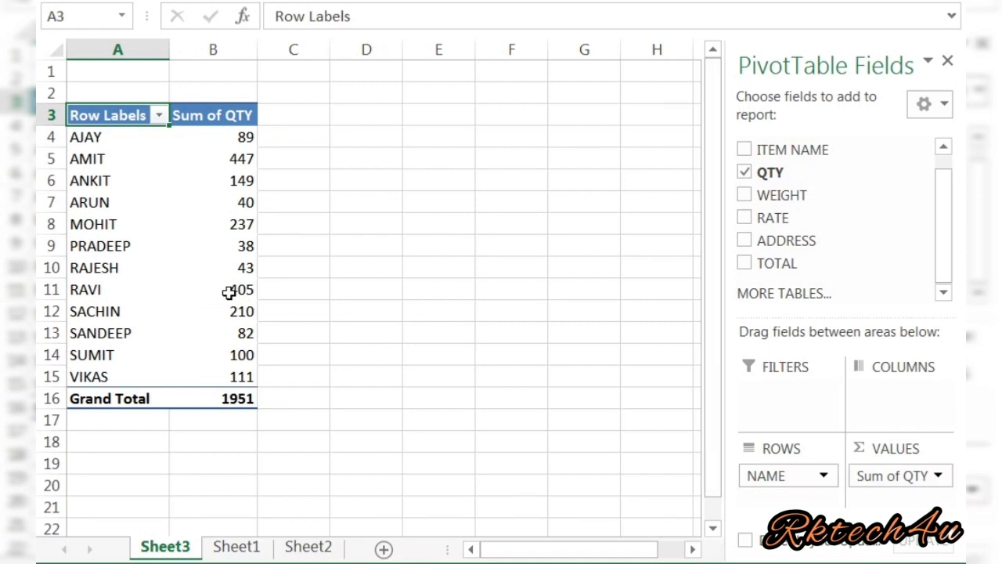
Step: Add the WEIGHT and TOTAL fields to the pivot table's values
mouse_move(232, 291)
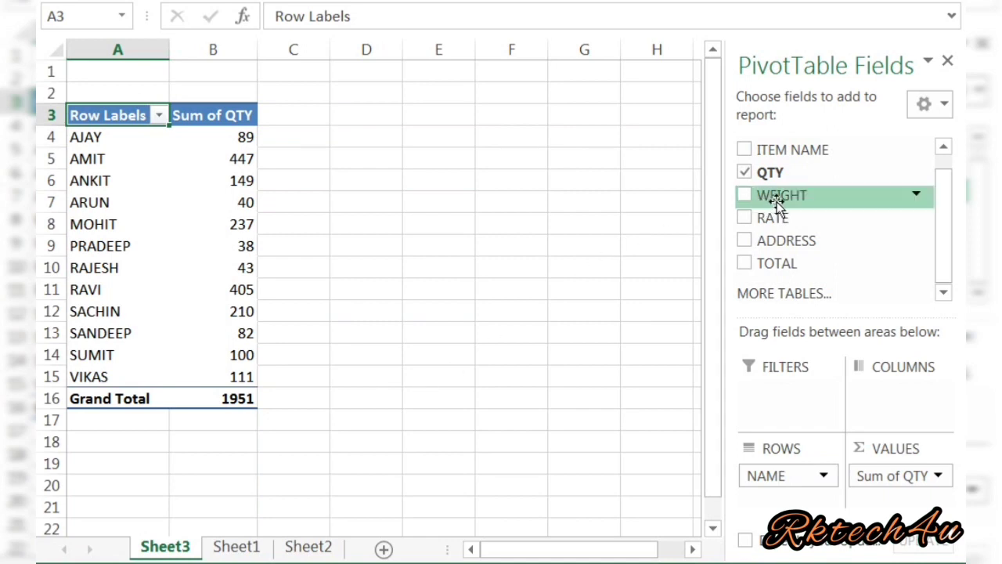
left_click_drag(785, 201, 883, 504)
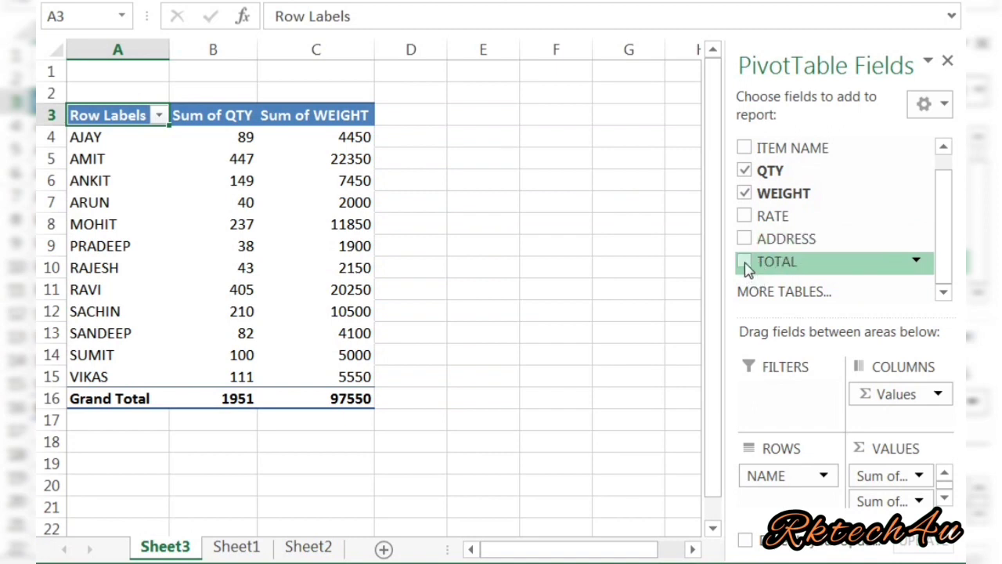
left_click_drag(746, 267, 875, 519)
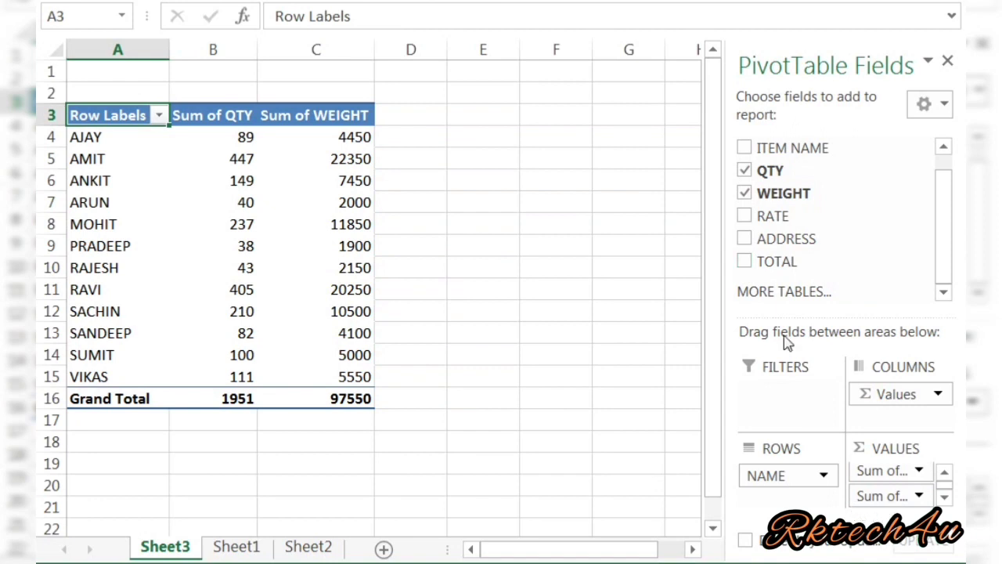
left_click_drag(774, 262, 886, 499)
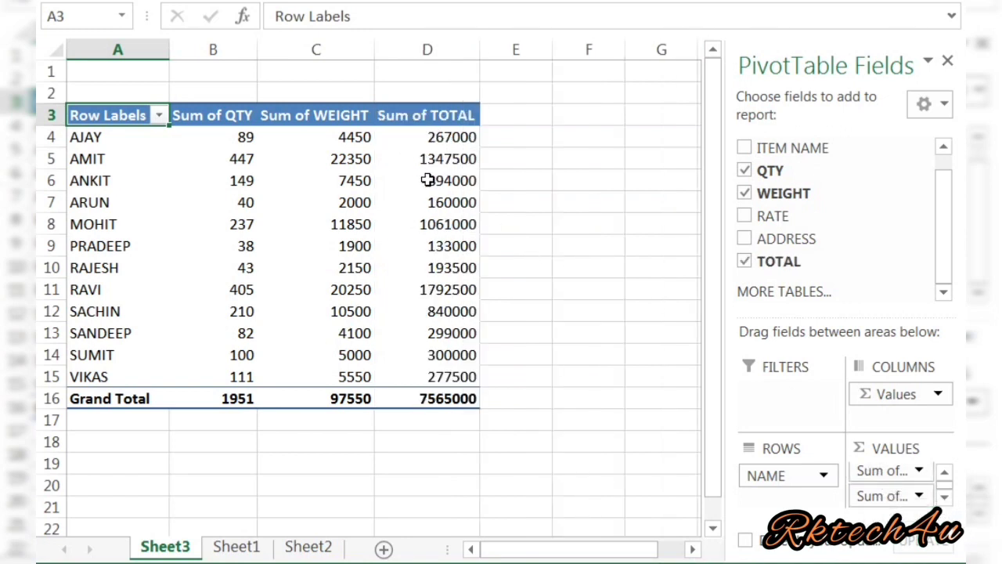
Step: Compare the RAVI rows in the Sheet1 source data with the pivot table on Sheet3
left_click(220, 552)
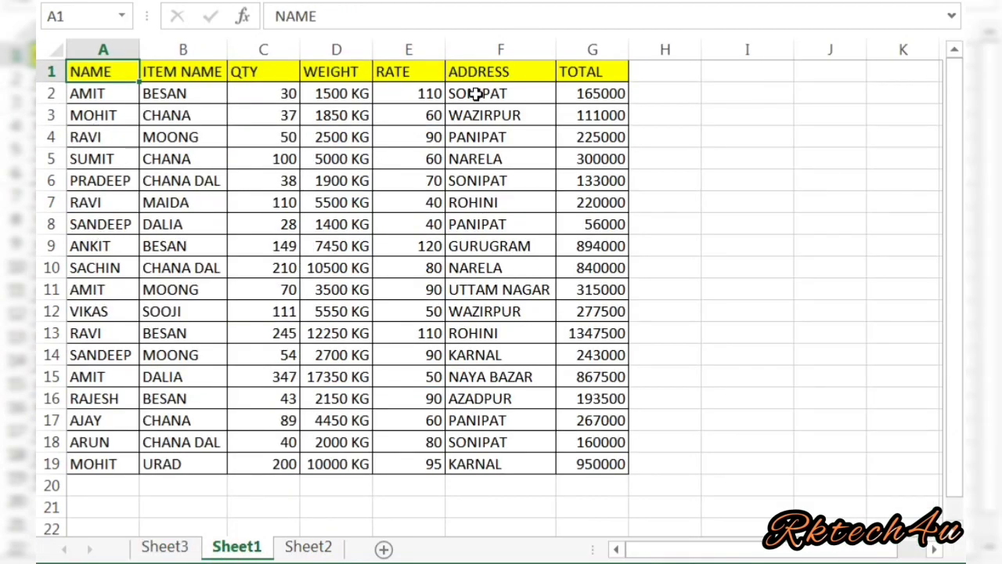
left_click(111, 134)
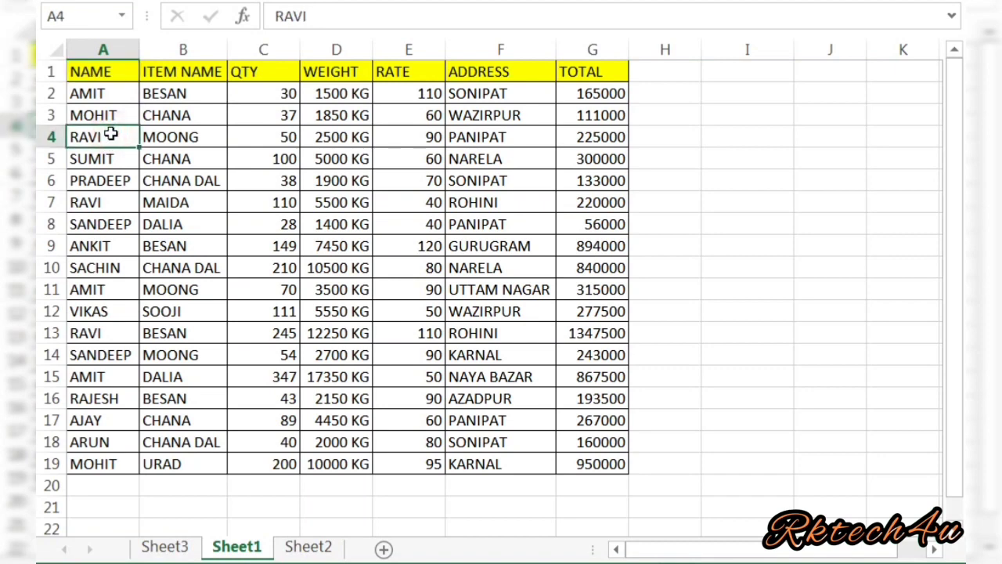
left_click(94, 334)
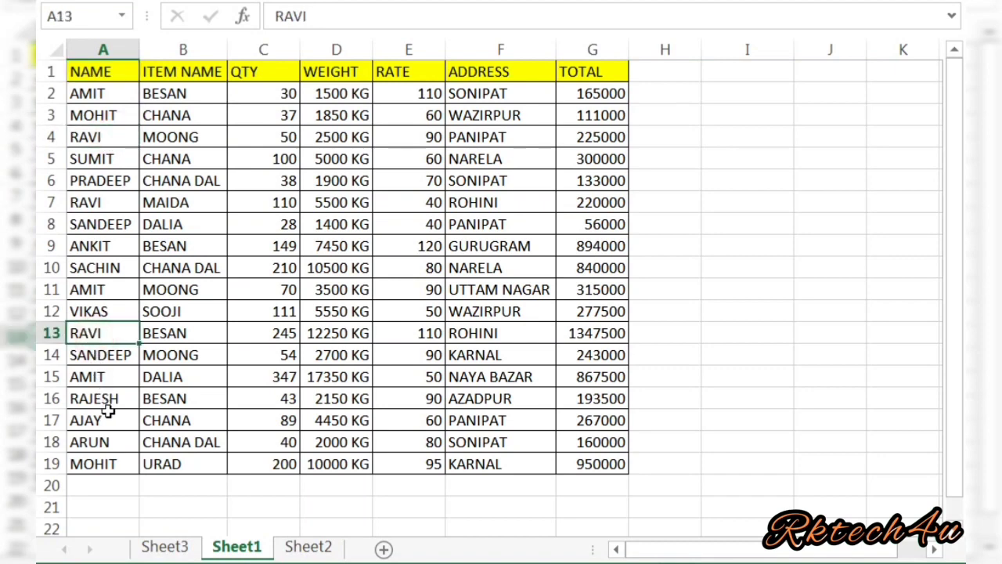
left_click(108, 141)
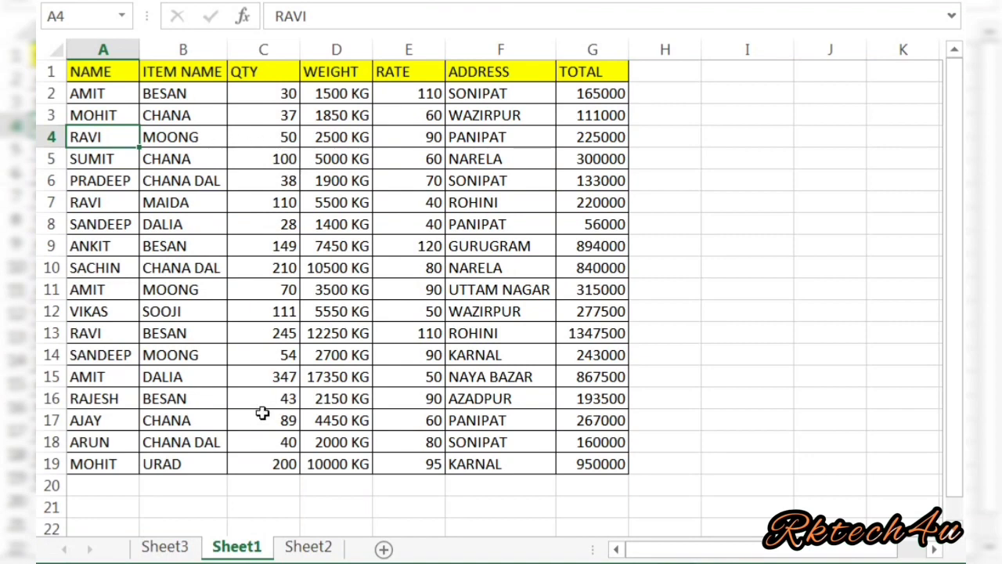
left_click(173, 549)
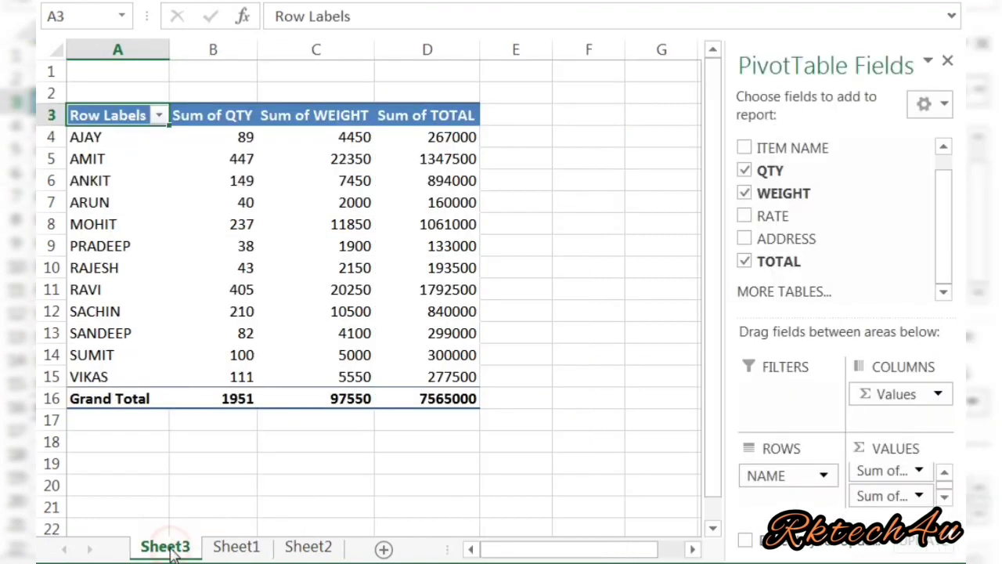
Step: Add the ADDRESS field to the pivot filters and filter it, with multiple selection enabled, to show only AZADPUR
mouse_move(404, 288)
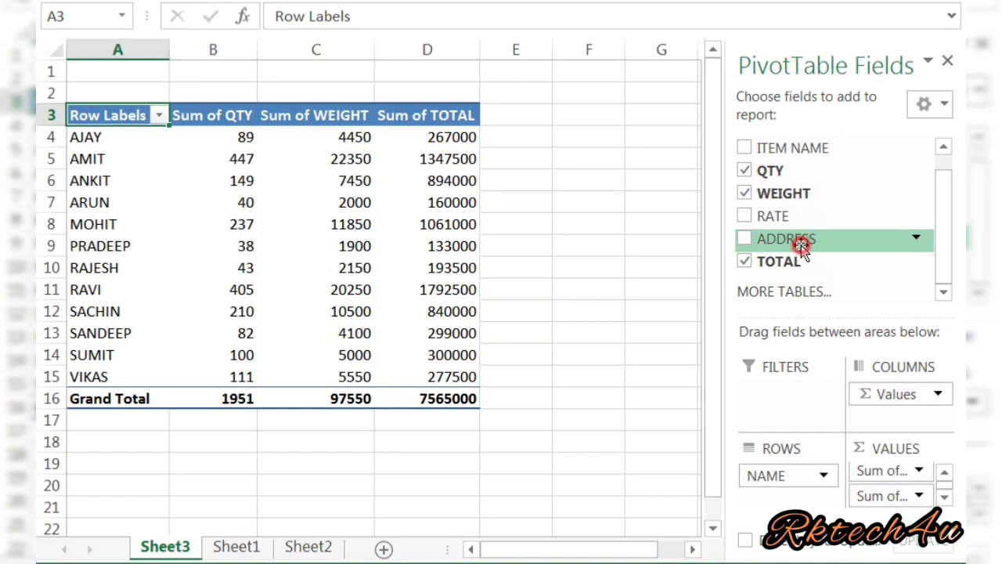
left_click_drag(798, 246, 784, 395)
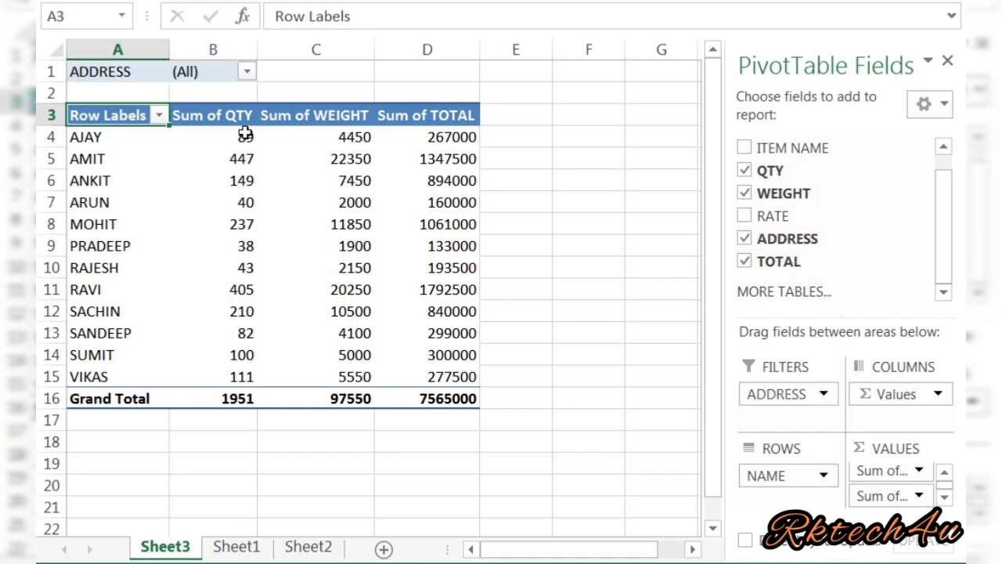
left_click(247, 71)
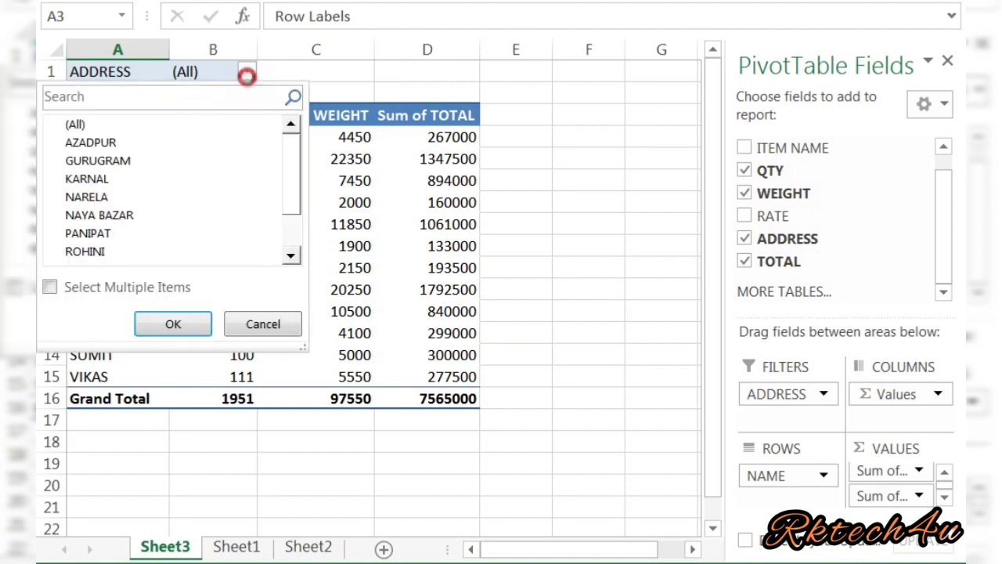
left_click(49, 287)
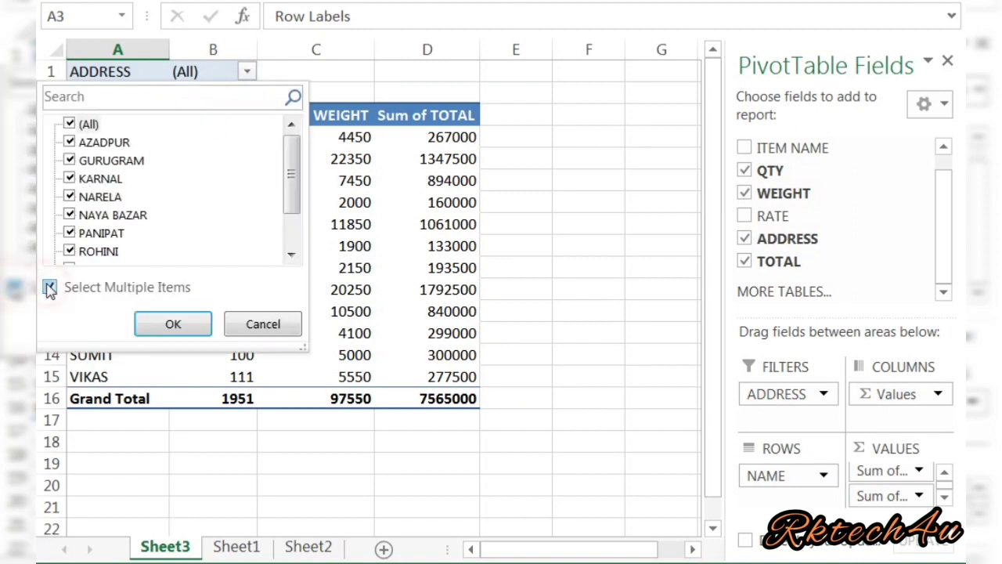
left_click(69, 125)
left_click(69, 142)
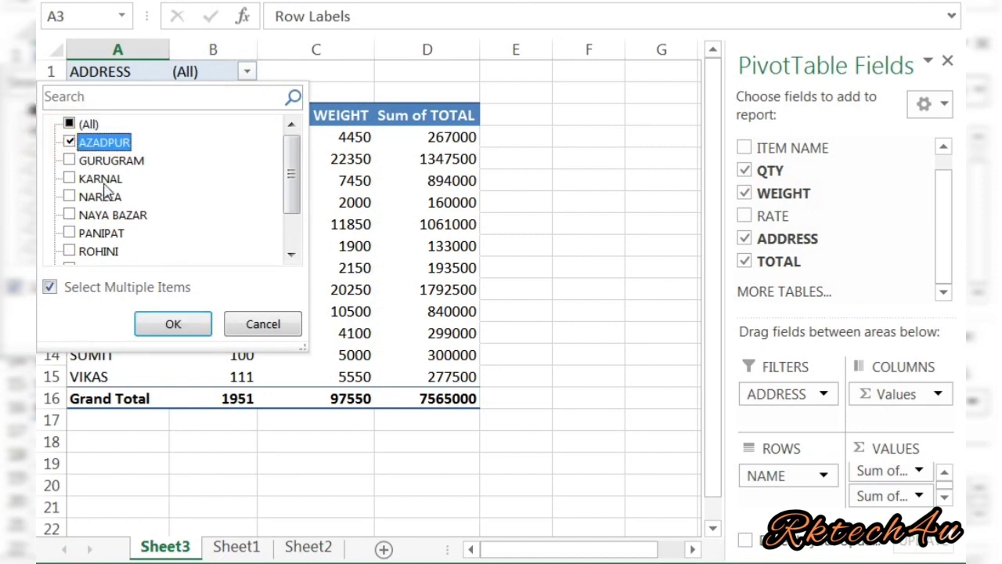
left_click(173, 324)
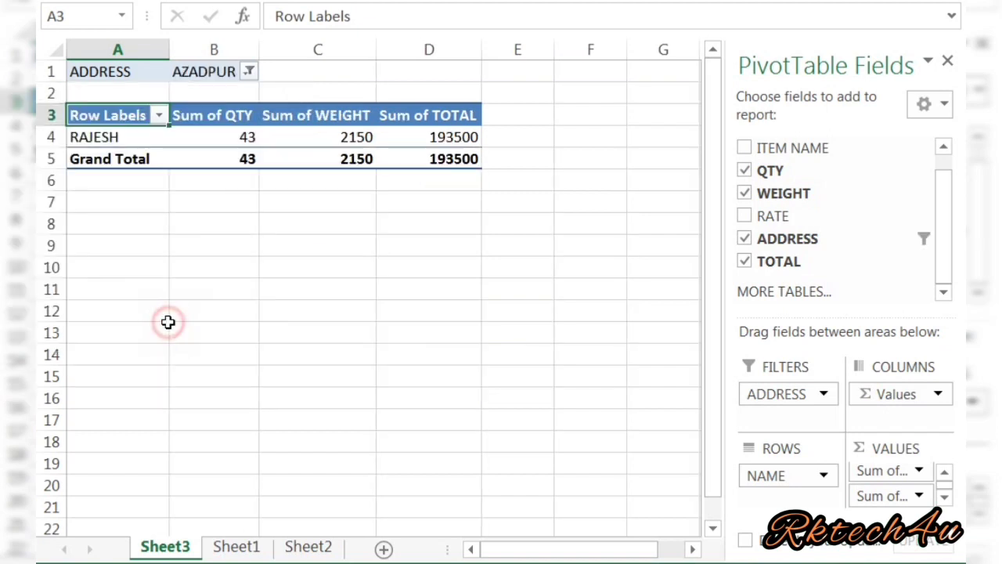
Step: Extend the ADDRESS filter to include KARNAL together with AZADPUR
left_click(112, 137)
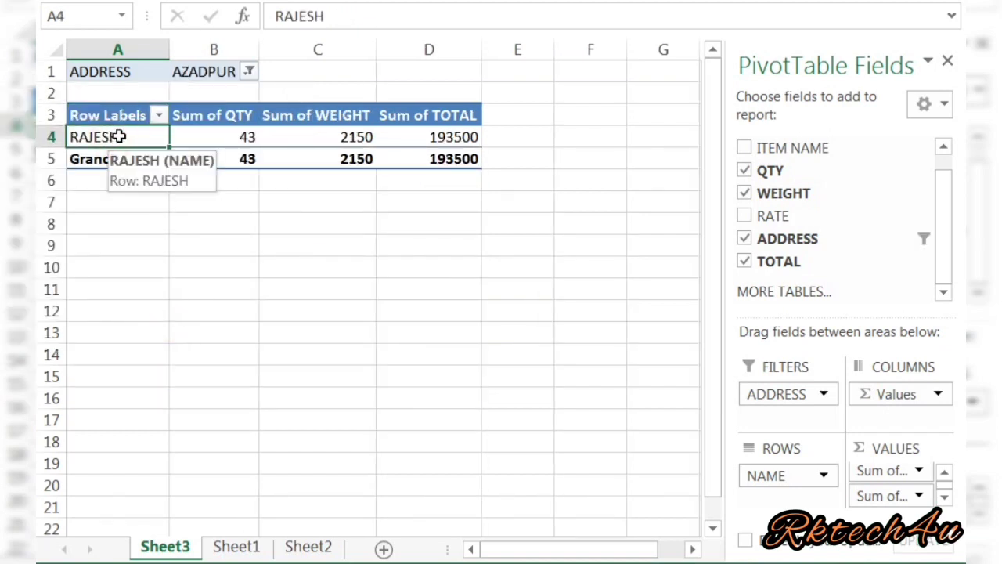
left_click(248, 71)
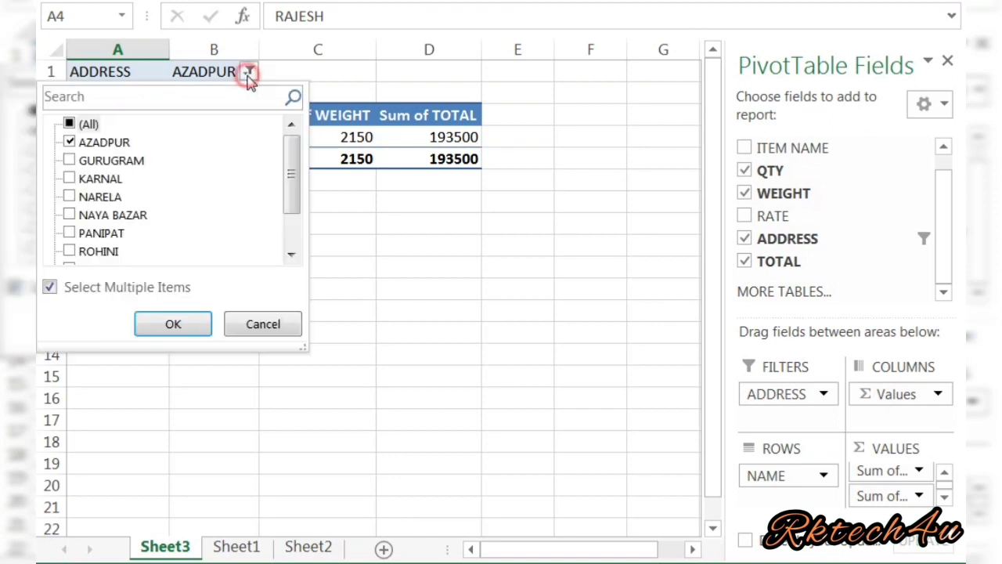
double_click(106, 143)
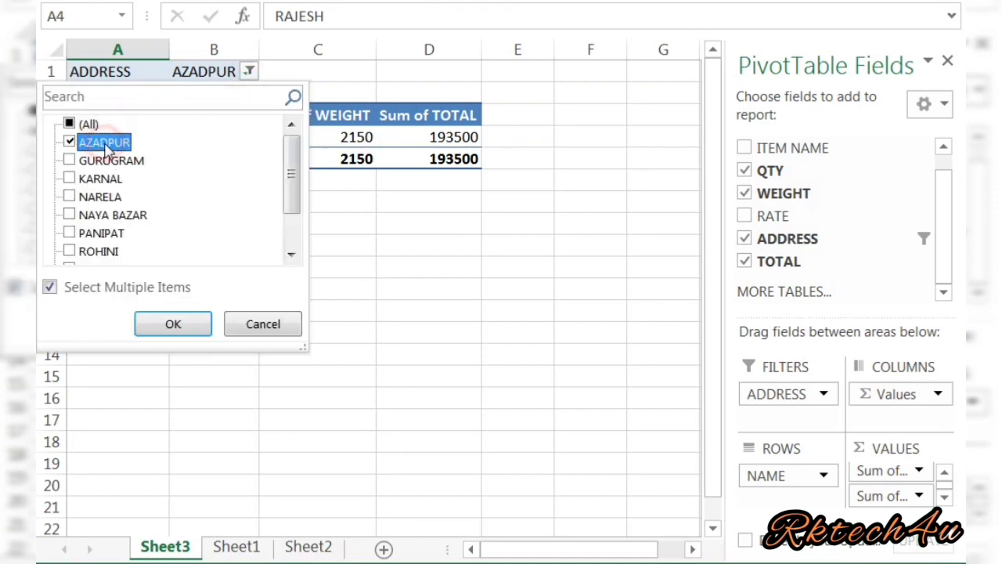
left_click(69, 180)
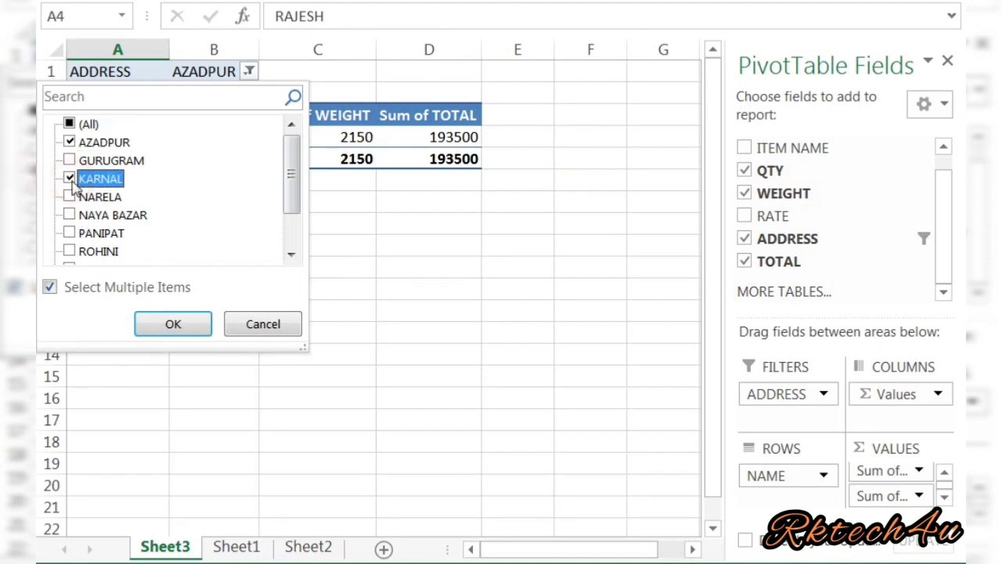
left_click(156, 325)
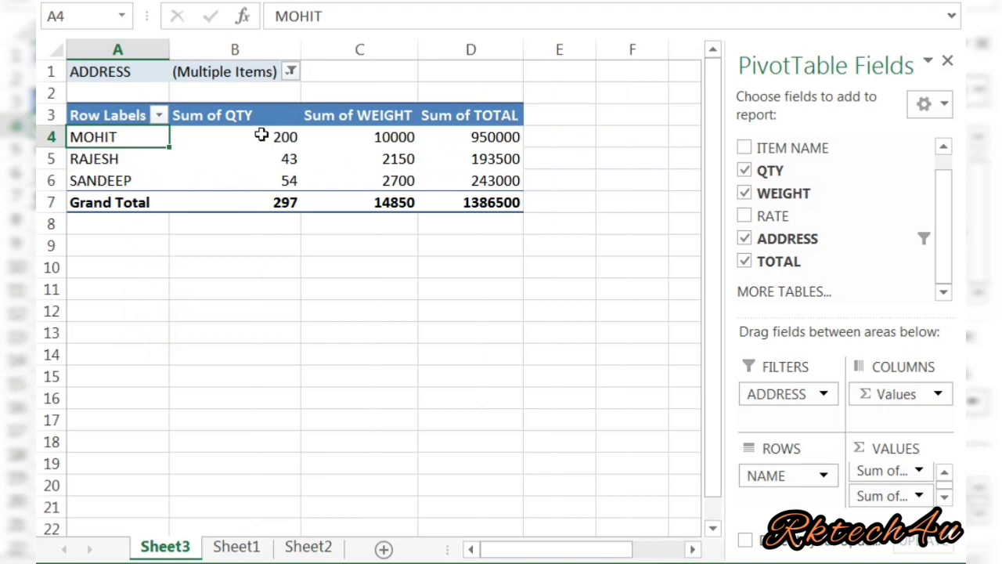
Step: Add NAYA BAZAR to the selected items in the ADDRESS filter
left_click(290, 72)
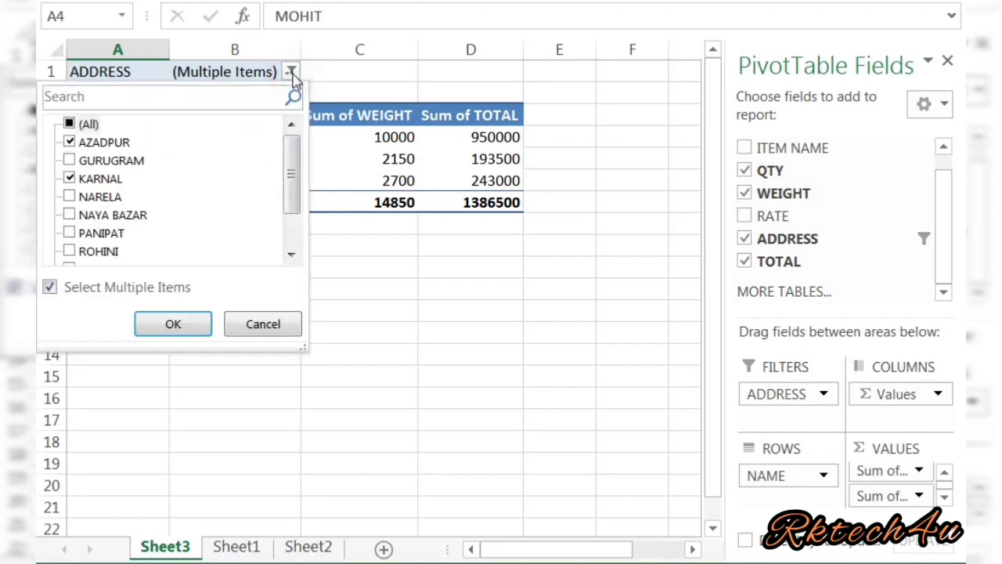
left_click(70, 215)
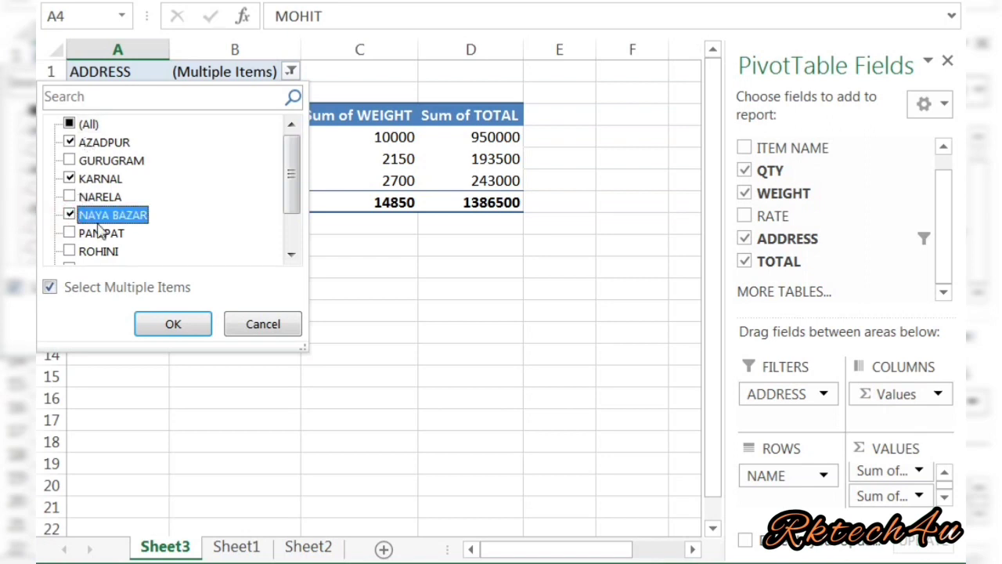
left_click(164, 325)
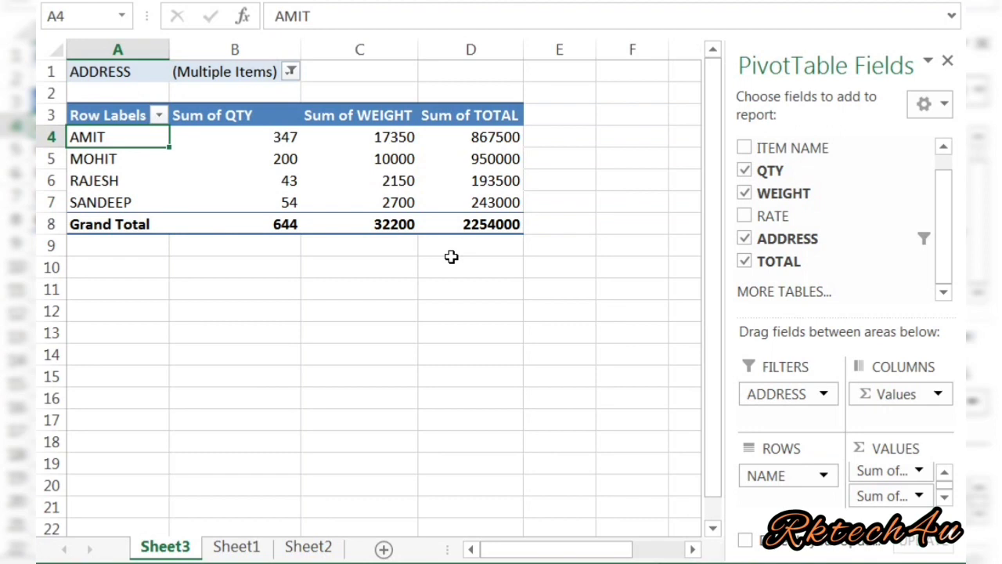
left_click(217, 173)
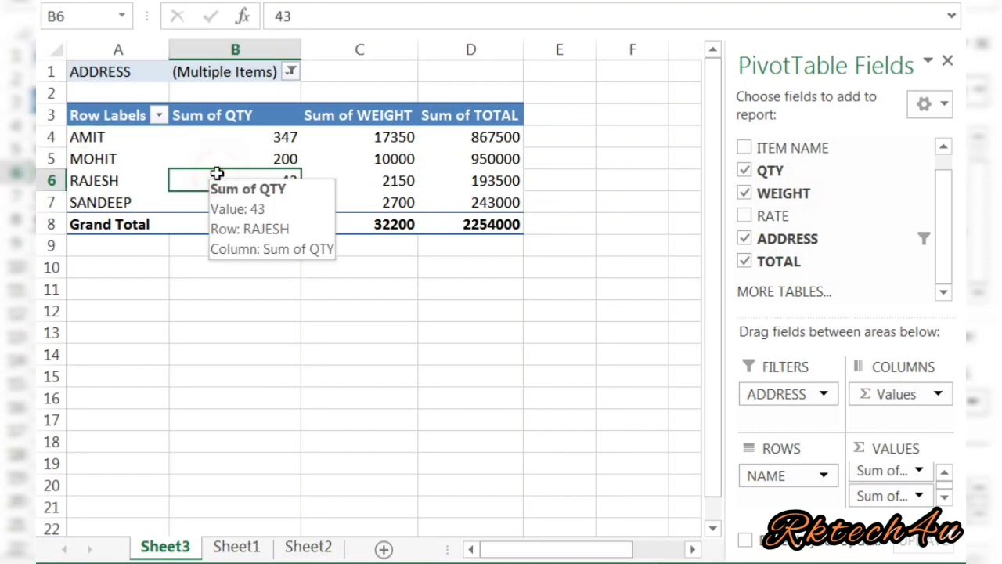